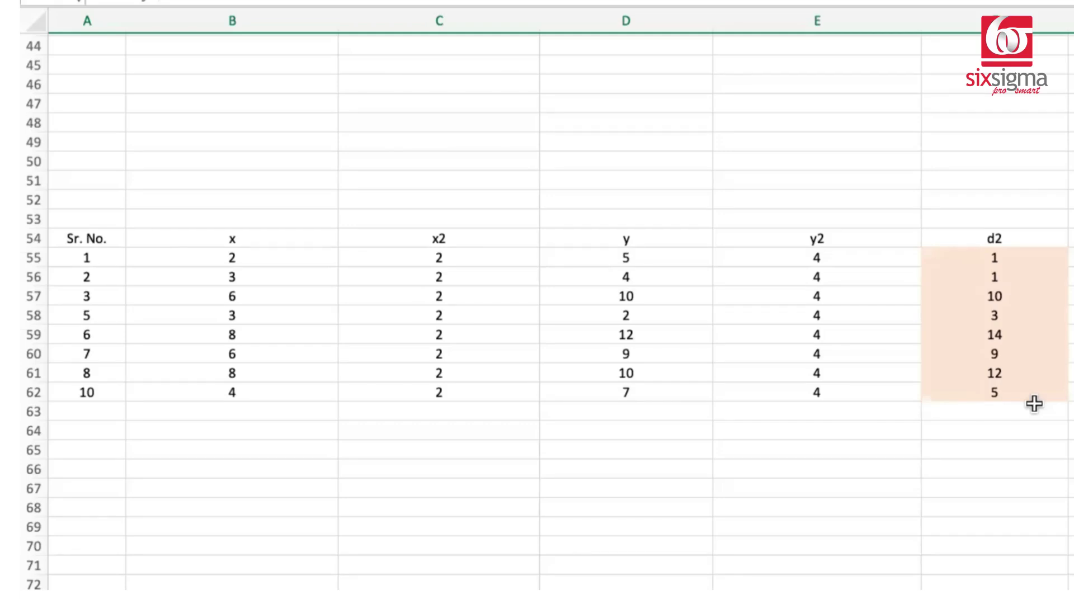
Compare the d1 and d2 distances of point 3 in the Step 3 table and inspect the total loss in Step 4.
{"action": "scroll", "coordinate": [1033, 404], "scroll_direction": "down", "scroll_amount": 1}
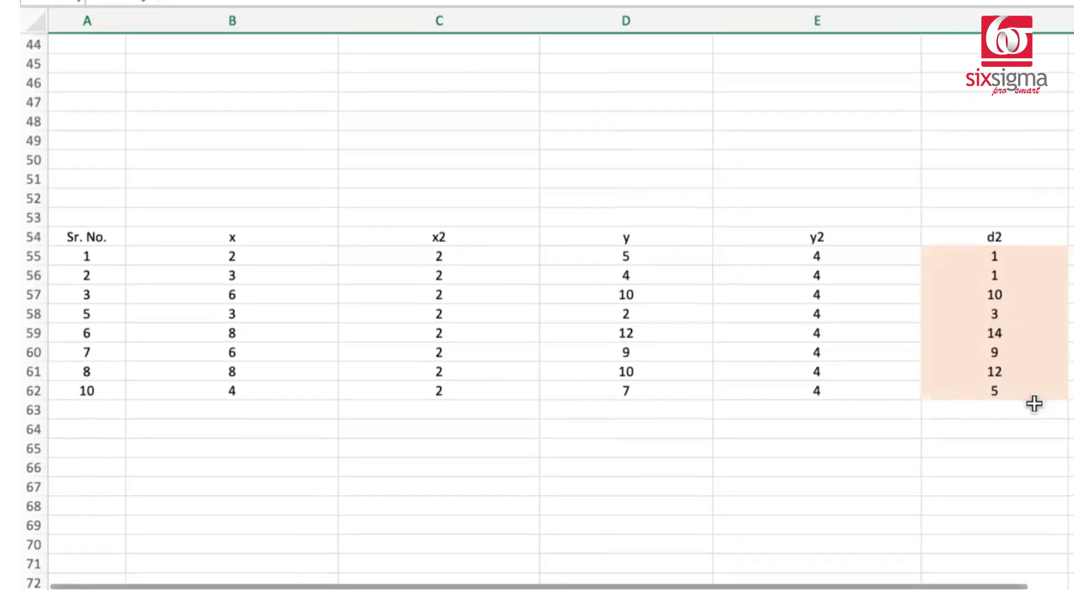
{"action": "scroll", "coordinate": [693, 307], "scroll_direction": "down", "scroll_amount": 7}
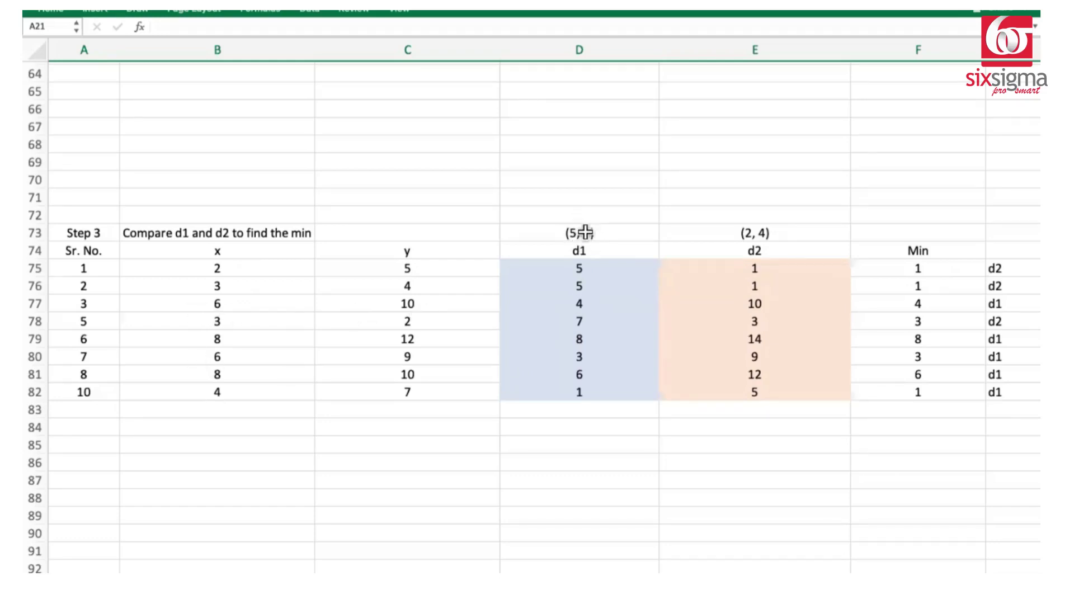
{"action": "left_click", "coordinate": [584, 308]}
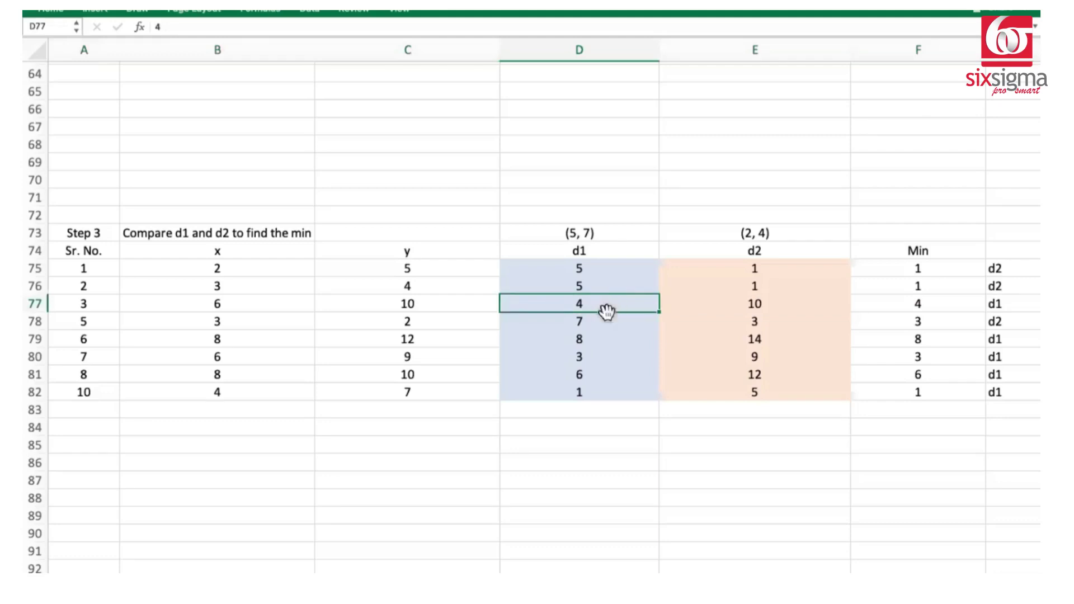
{"action": "left_click", "coordinate": [726, 308]}
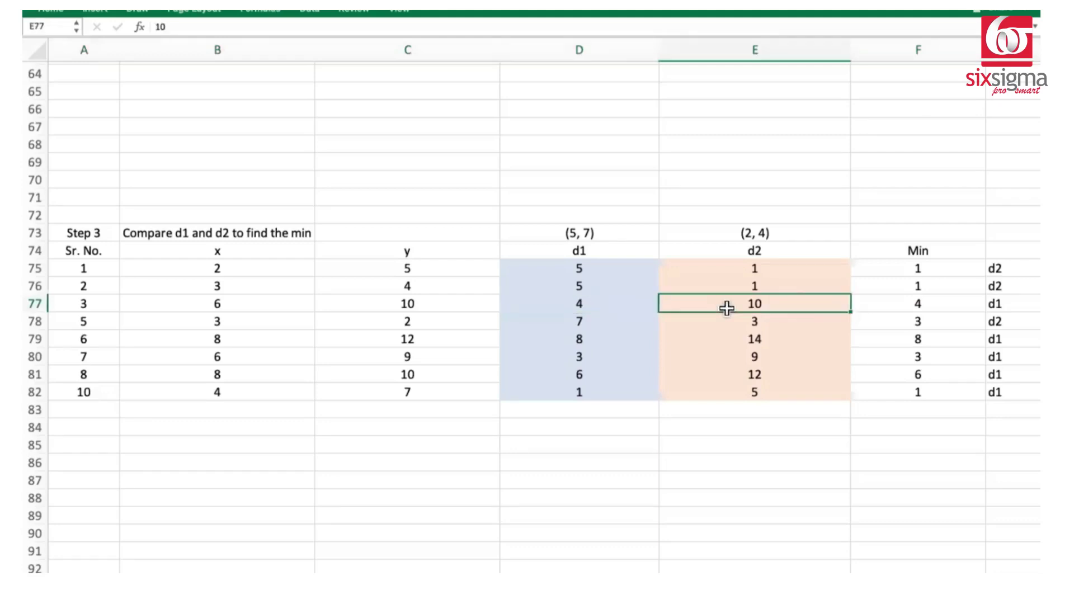
{"action": "left_click", "coordinate": [612, 305]}
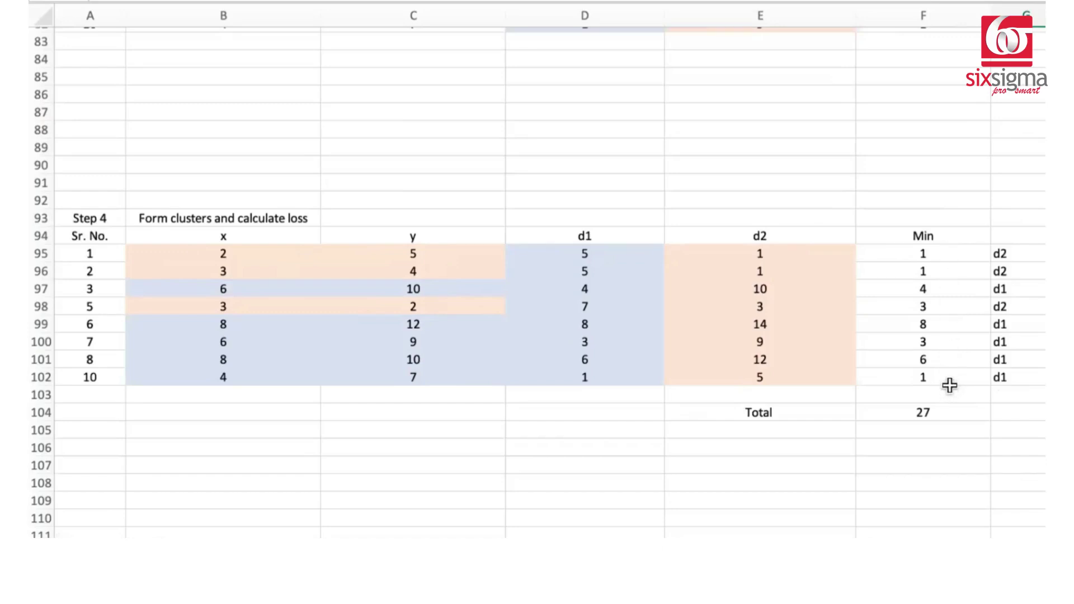
{"action": "left_click", "coordinate": [949, 414]}
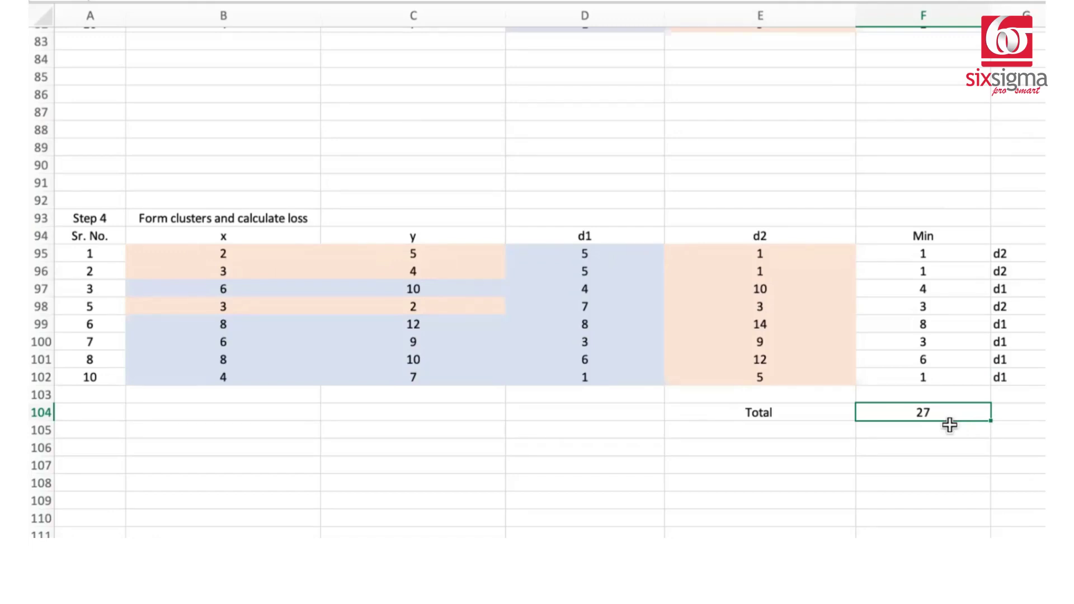
{"action": "scroll", "coordinate": [949, 425], "scroll_direction": "down", "scroll_amount": 1}
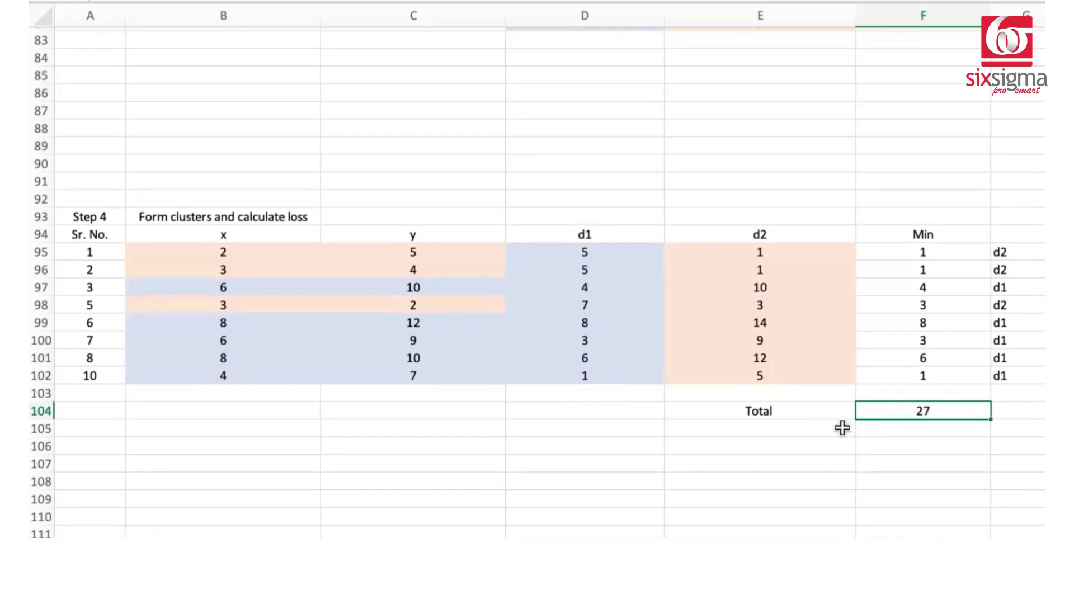
Inspect the coordinates of the medoid (5, 7) and the outlined point (2, 4) in the Step 5 repeat table.
{"action": "scroll", "coordinate": [772, 425], "scroll_direction": "down", "scroll_amount": 10}
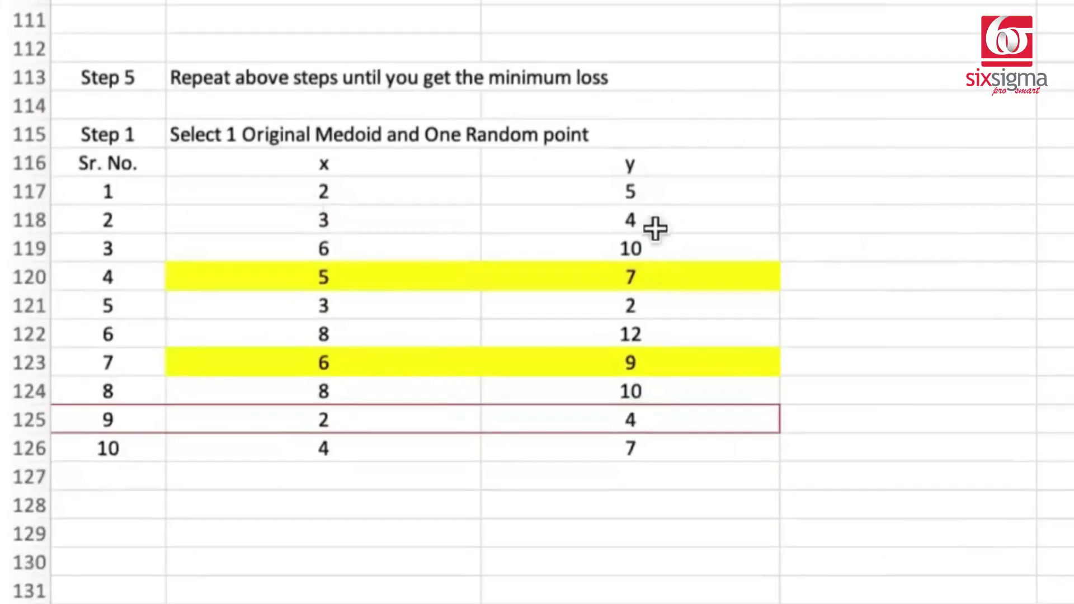
{"action": "left_click", "coordinate": [314, 281]}
{"action": "left_click", "coordinate": [513, 278]}
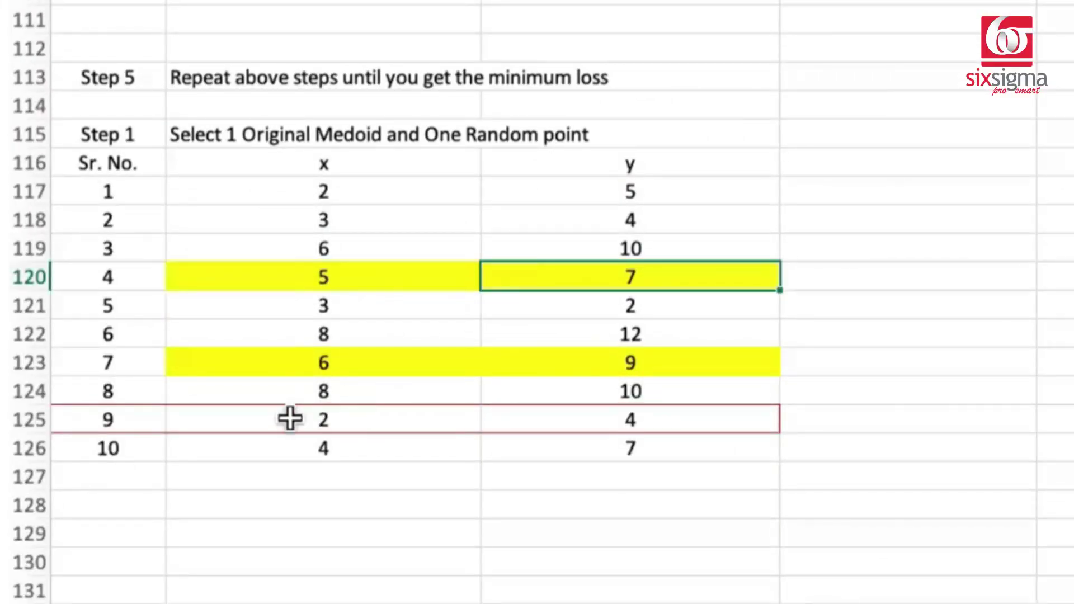
{"action": "left_click", "coordinate": [351, 422]}
{"action": "left_click", "coordinate": [592, 414]}
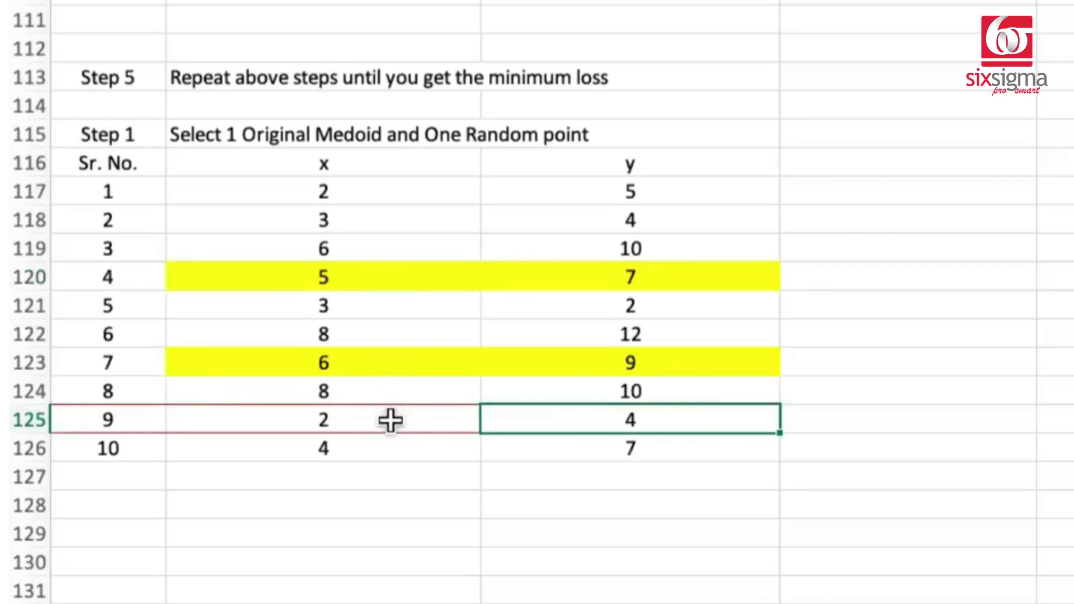
{"action": "left_click", "coordinate": [350, 425]}
{"action": "left_click", "coordinate": [557, 421]}
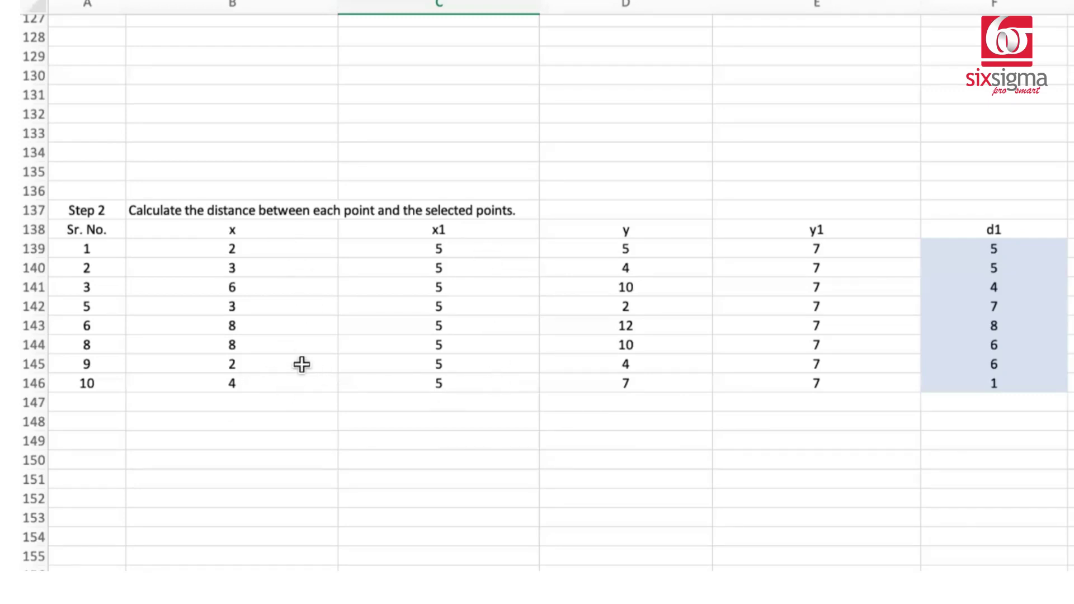
Inspect point 9's x and y coordinates in the repeated d1 distance table and view the d2 table for point (6, 9).
{"action": "left_click", "coordinate": [278, 364]}
{"action": "left_click", "coordinate": [610, 366]}
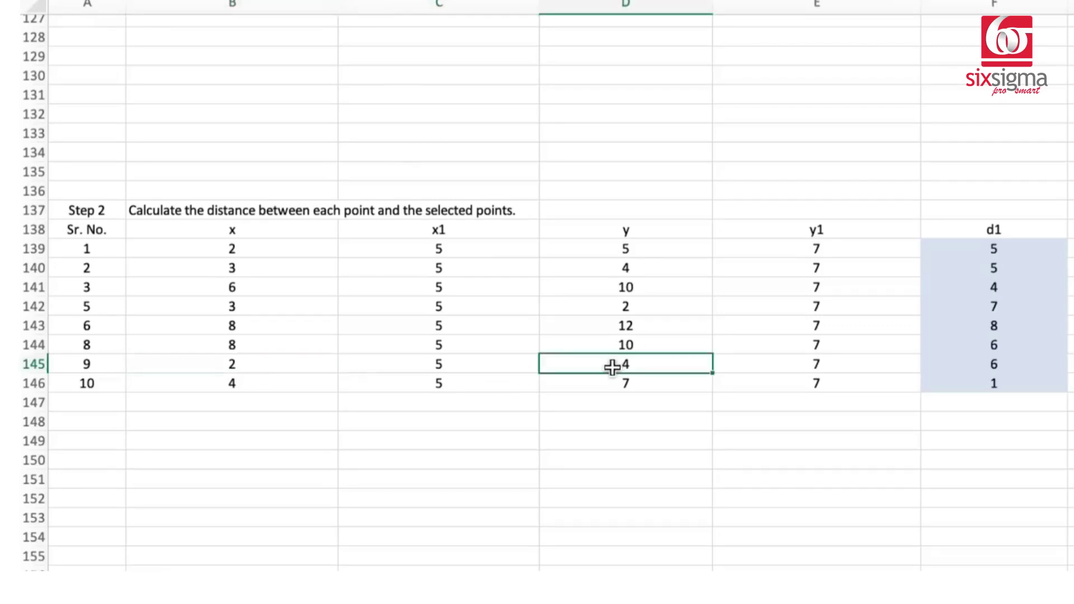
{"action": "left_click", "coordinate": [293, 364]}
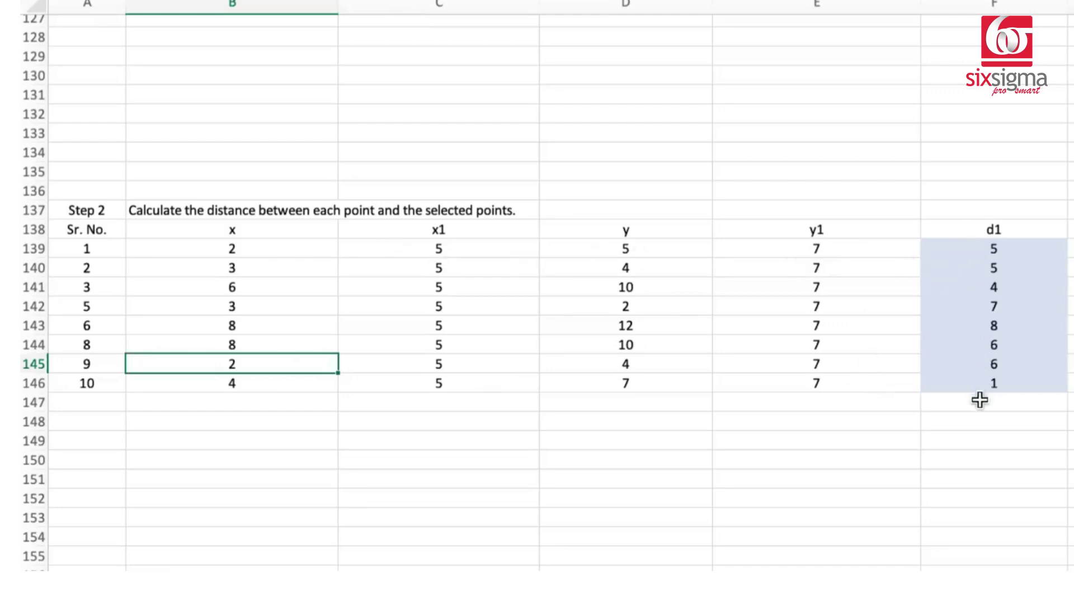
{"action": "scroll", "coordinate": [479, 273], "scroll_direction": "down", "scroll_amount": 7}
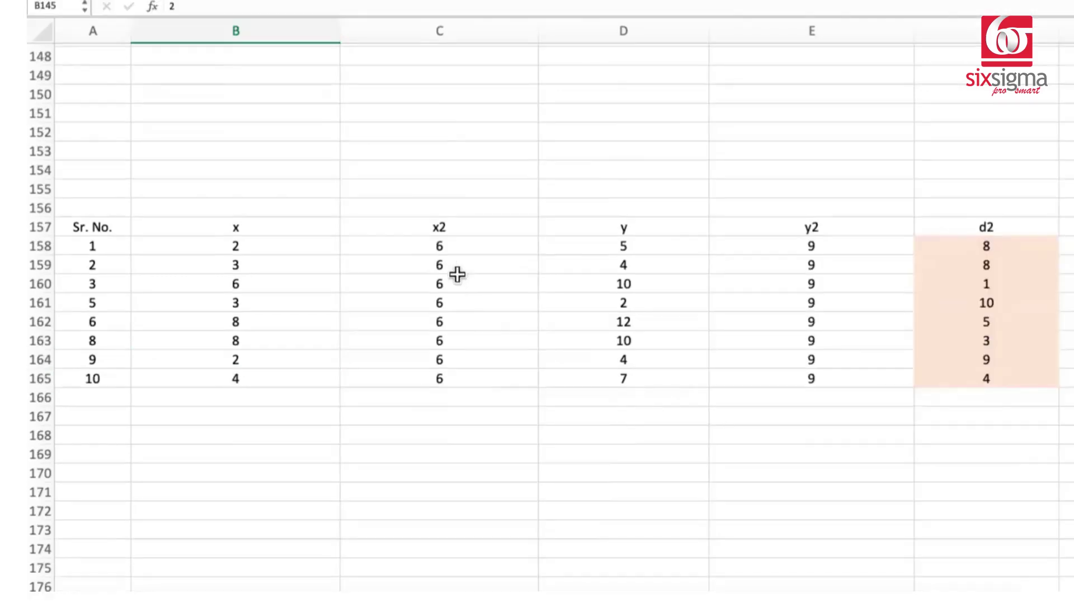
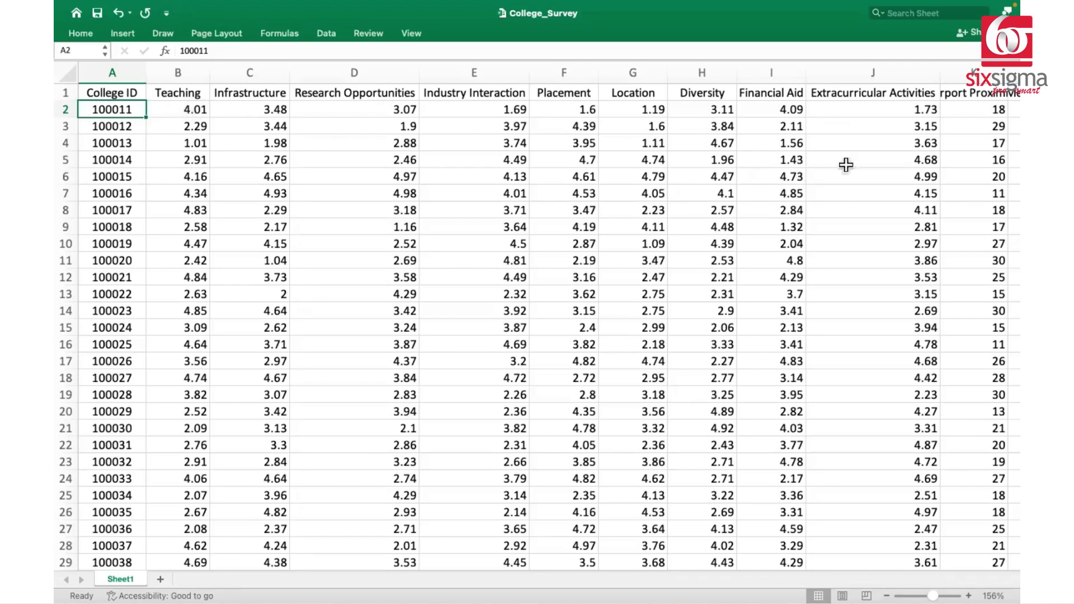
Switch to the College_Survey workbook and inspect the Airport Proximity header and the column beside it.
{"action": "left_click", "coordinate": [979, 95]}
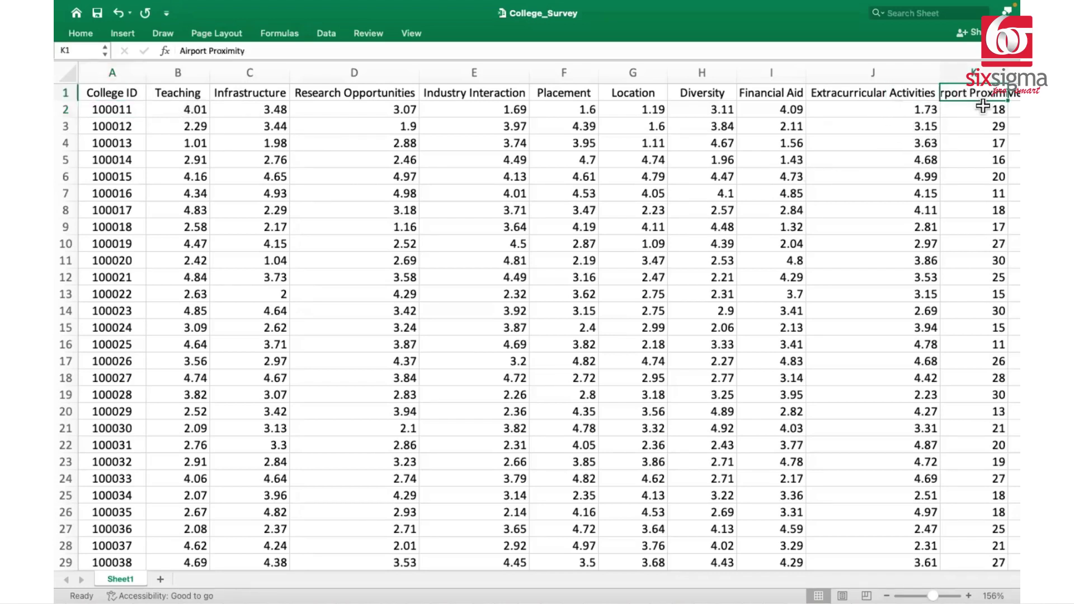
{"action": "key", "text": "Right"}
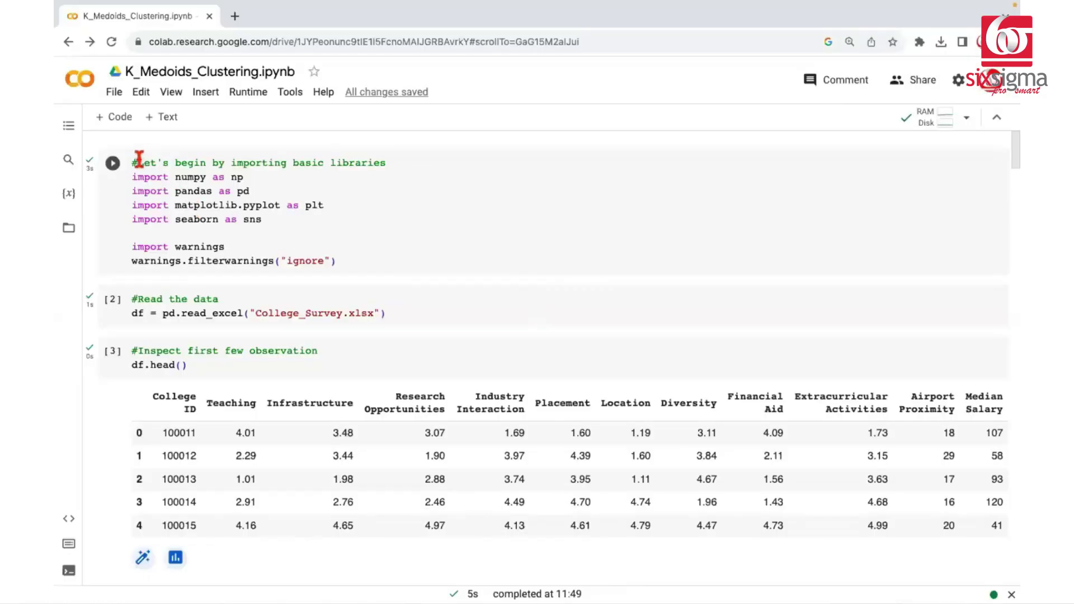
Switch to the K_Medoids_Clustering notebook in Google Colab and check its uploaded files for College_Survey.xlsx.
{"action": "left_click", "coordinate": [68, 228]}
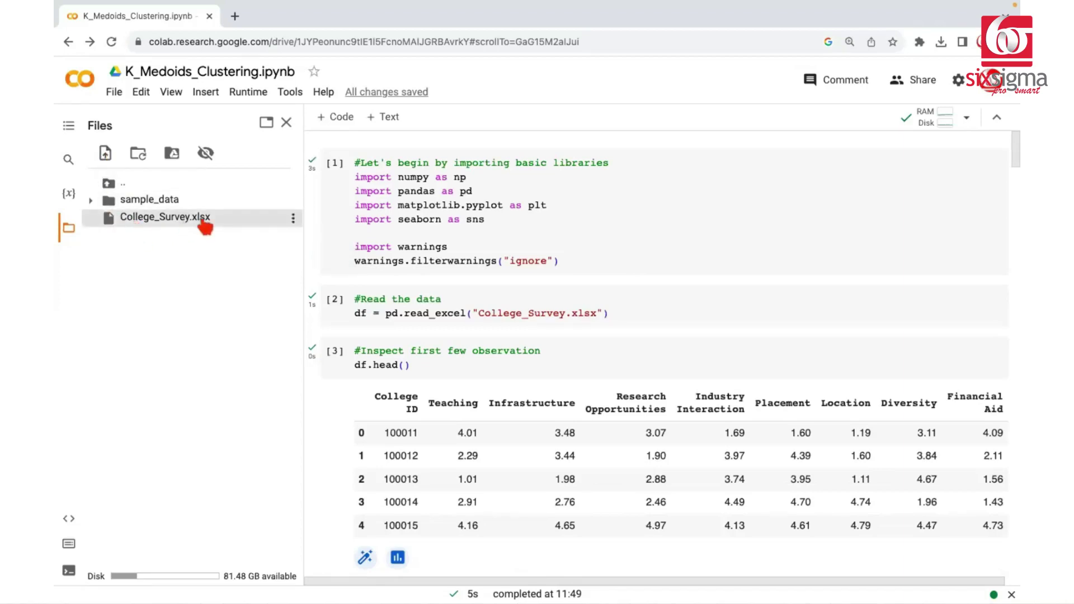
{"action": "left_click", "coordinate": [286, 125]}
Review the duplicate and rating-range checks and the boxplot of the ratings data in the notebook.
{"action": "scroll", "coordinate": [132, 292], "scroll_direction": "down", "scroll_amount": 6}
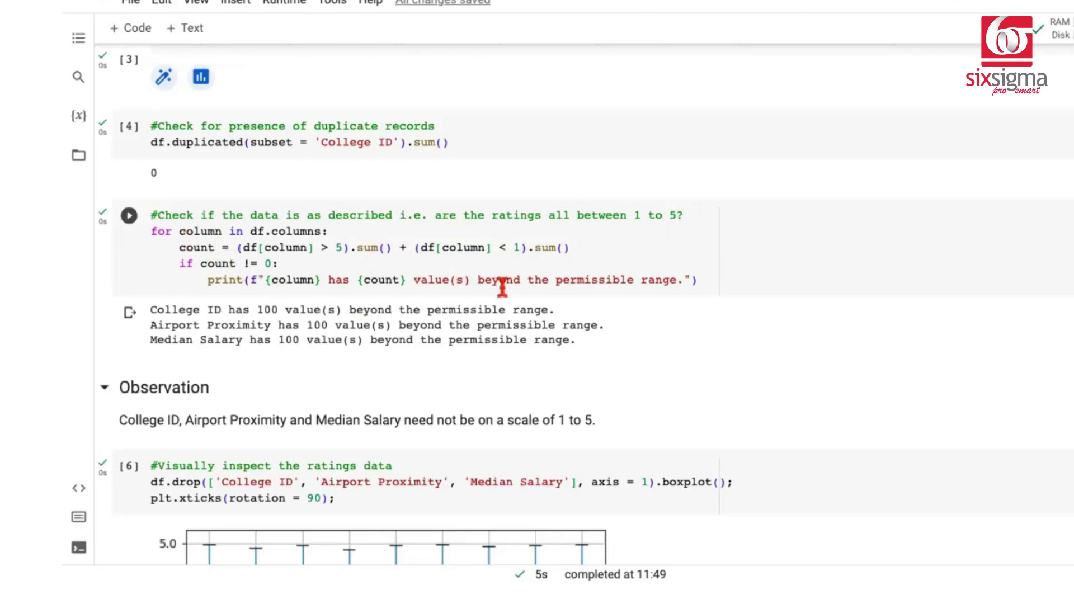
{"action": "scroll", "coordinate": [604, 247], "scroll_direction": "down", "scroll_amount": 5}
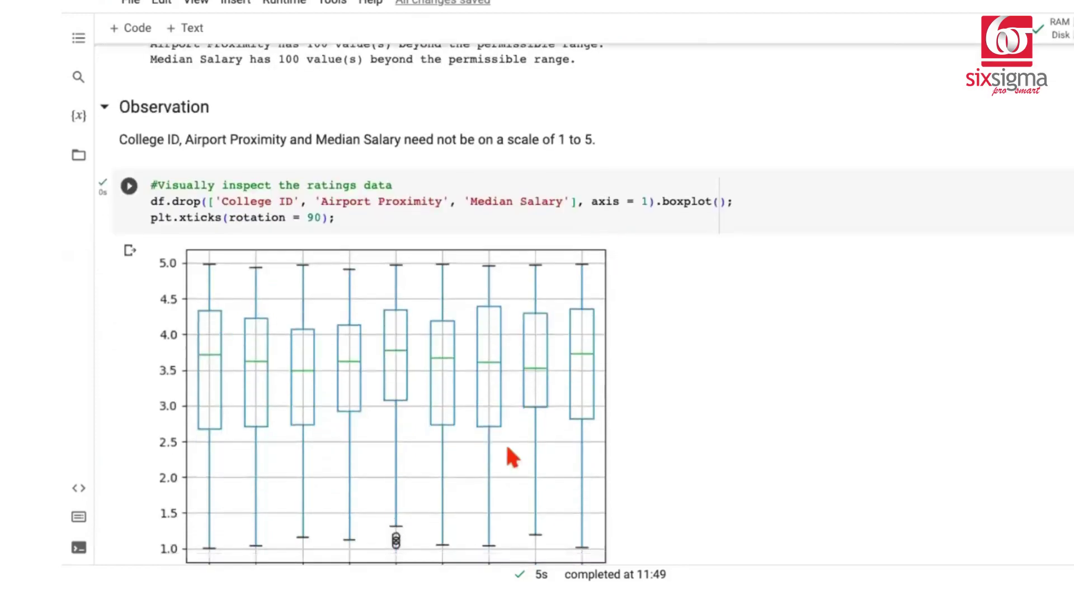
{"action": "scroll", "coordinate": [670, 376], "scroll_direction": "down", "scroll_amount": 2}
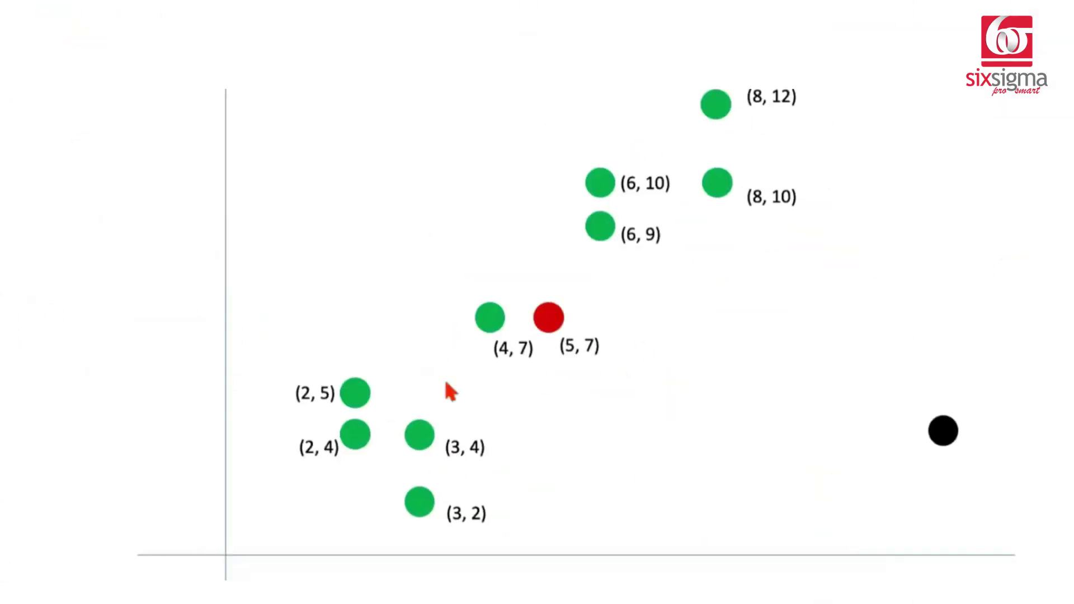
{"action": "left_click", "coordinate": [944, 431]}
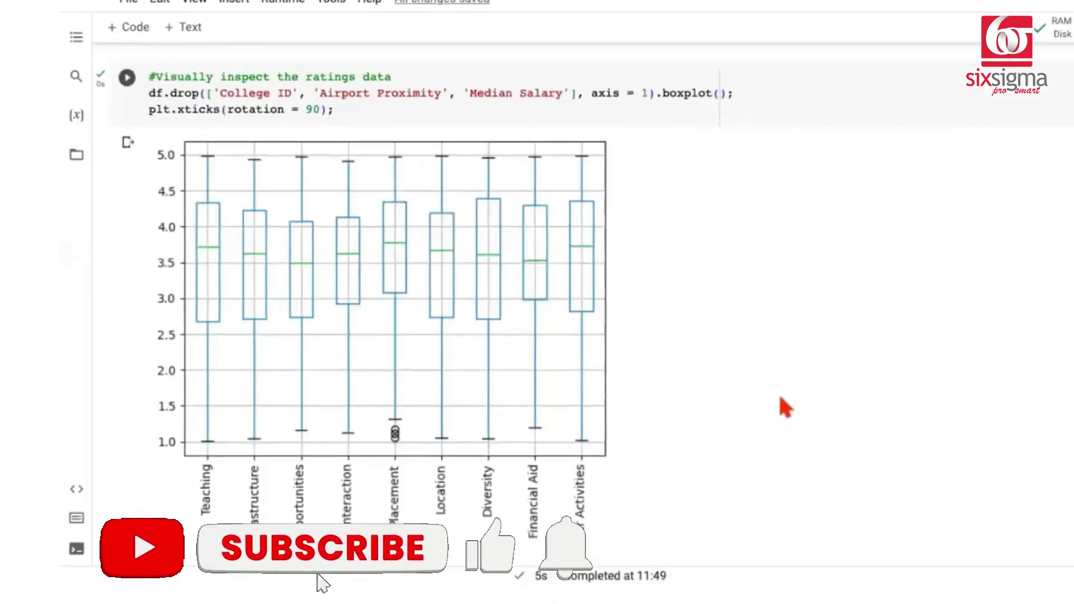
Review the Placement outlier treatment with its boxplots and examine the correlation heatmap of the variables.
{"action": "scroll", "coordinate": [761, 375], "scroll_direction": "down", "scroll_amount": 9}
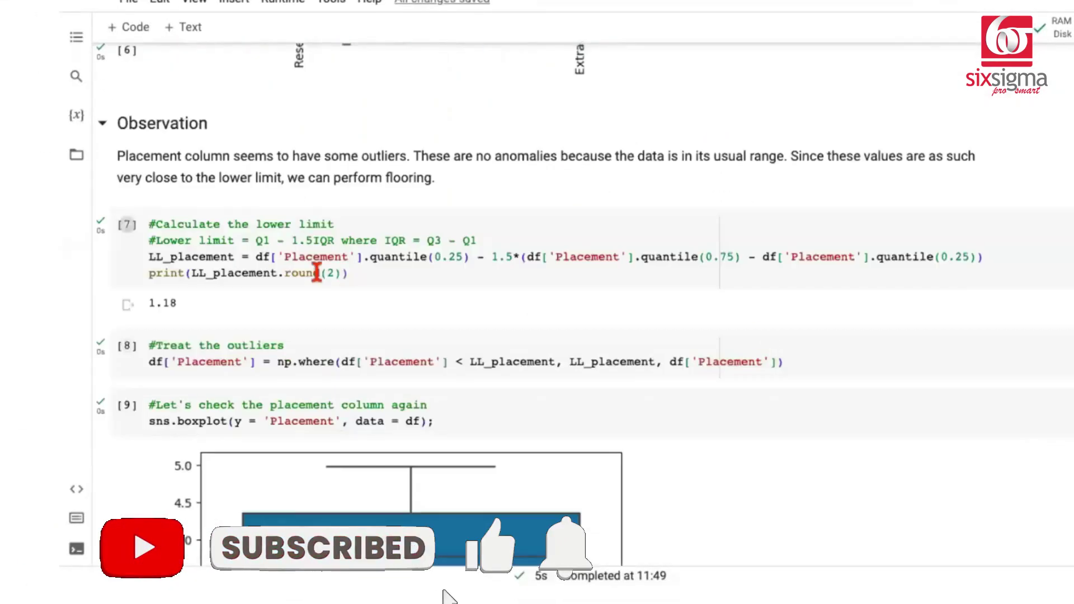
{"action": "scroll", "coordinate": [642, 361], "scroll_direction": "down", "scroll_amount": 5}
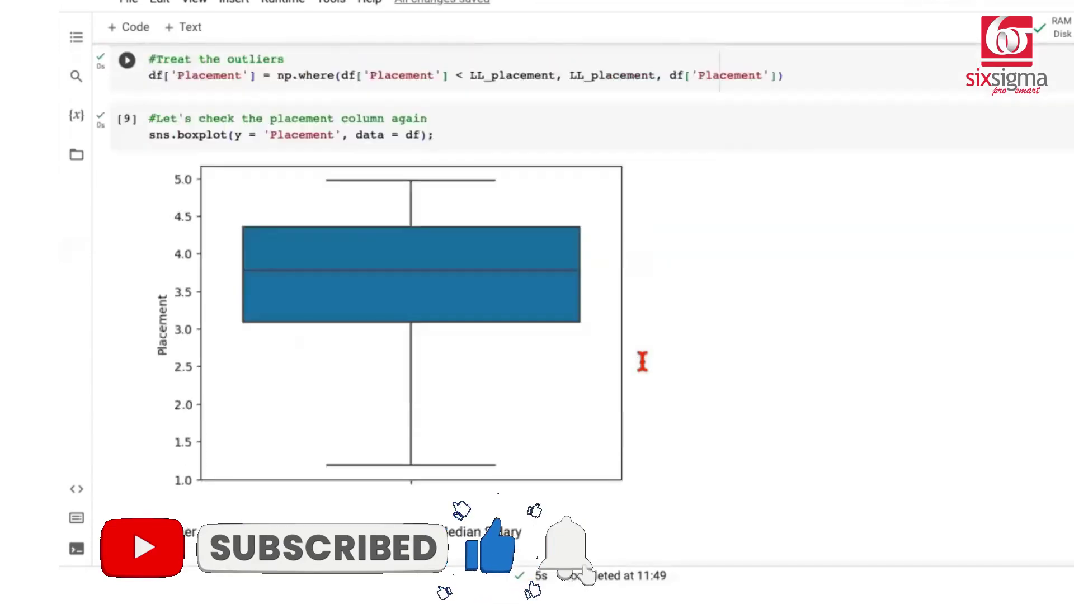
{"action": "scroll", "coordinate": [642, 362], "scroll_direction": "down", "scroll_amount": 13}
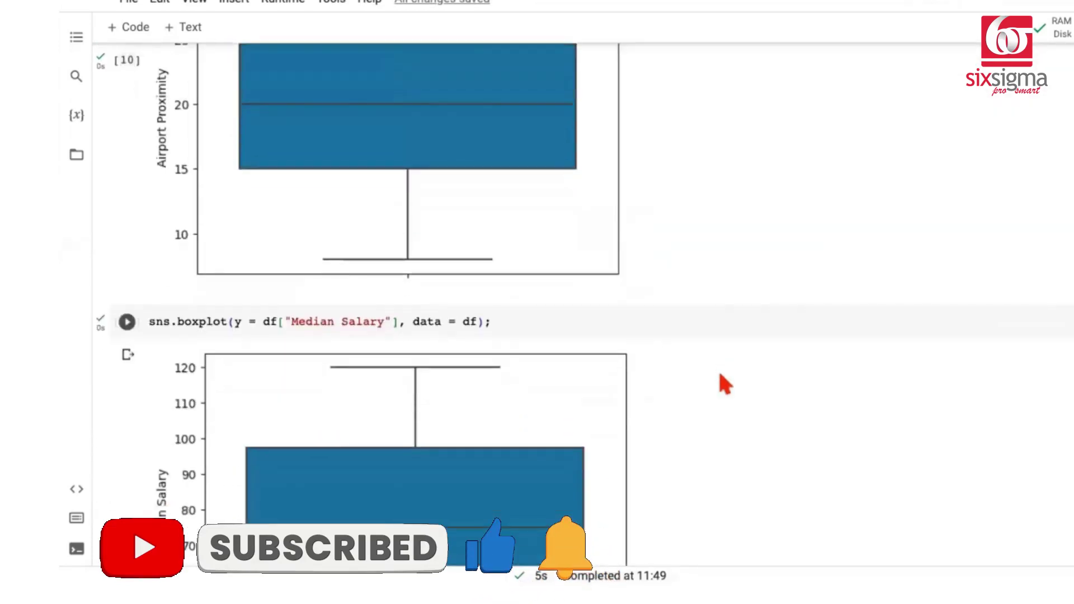
{"action": "scroll", "coordinate": [719, 374], "scroll_direction": "down", "scroll_amount": 5}
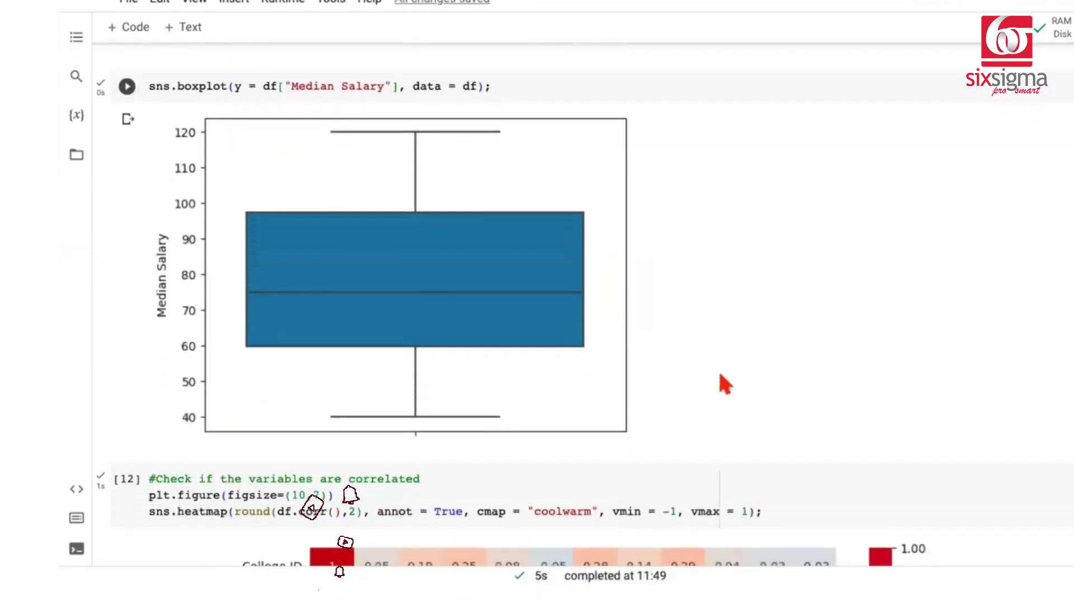
{"action": "scroll", "coordinate": [725, 384], "scroll_direction": "down", "scroll_amount": 10}
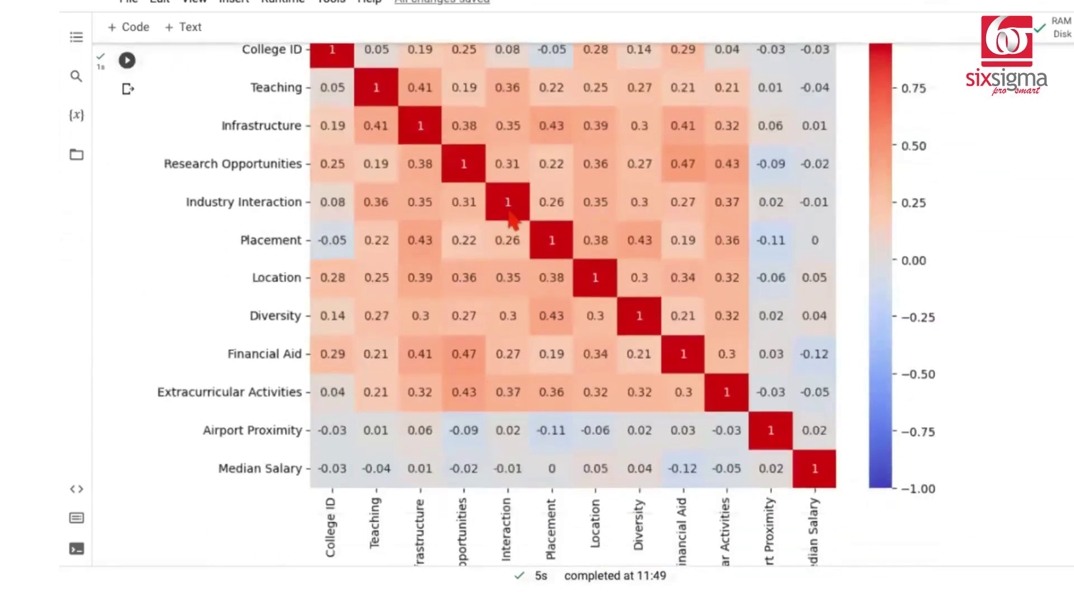
{"action": "scroll", "coordinate": [512, 220], "scroll_direction": "up", "scroll_amount": 2}
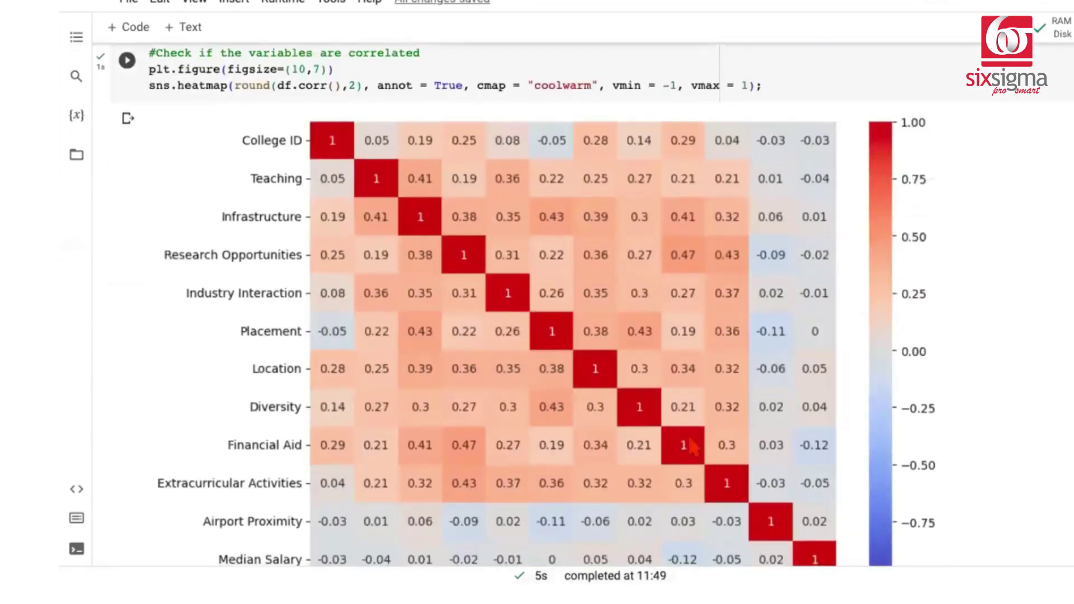
Review the MinMaxScaler cells that scale Airport Proximity and Median Salary to the ranges 0 to 1 and 1 to 5.
{"action": "scroll", "coordinate": [699, 436], "scroll_direction": "down", "scroll_amount": 12}
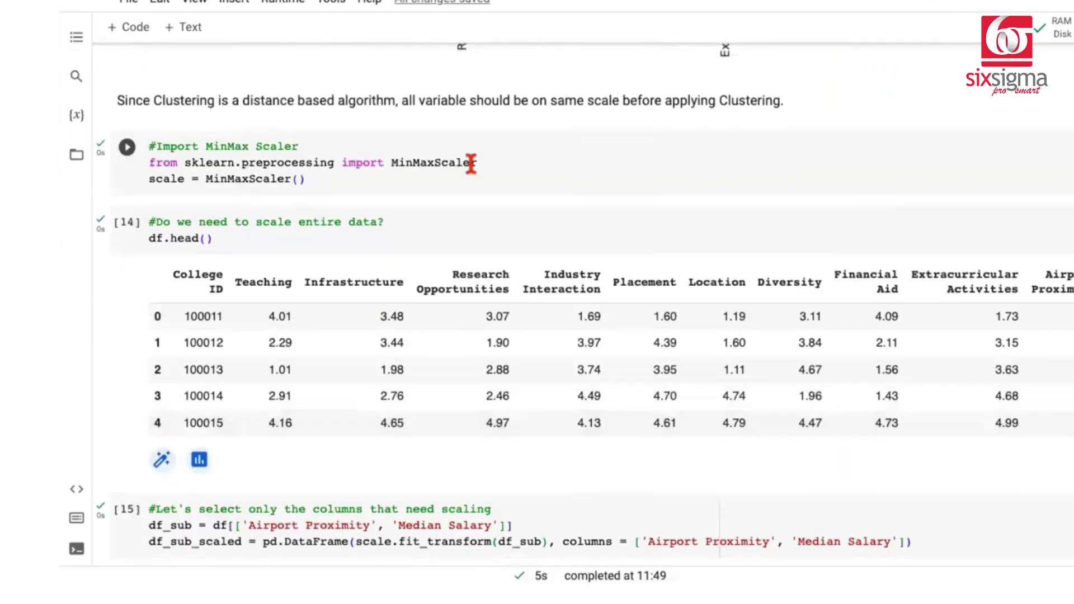
{"action": "left_click", "coordinate": [471, 163]}
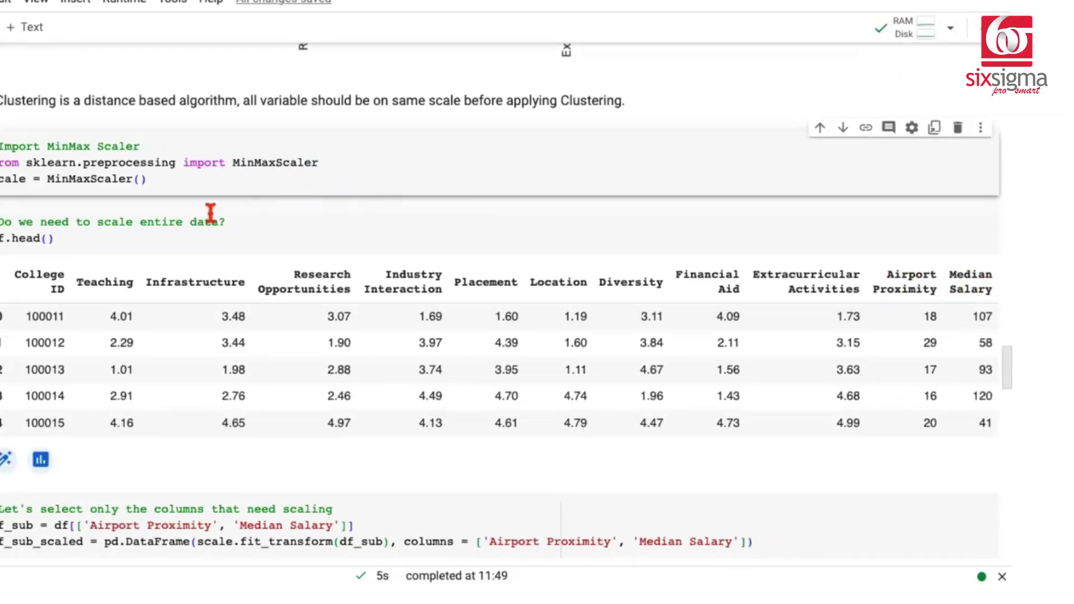
{"action": "scroll", "coordinate": [336, 296], "scroll_direction": "down", "scroll_amount": 8}
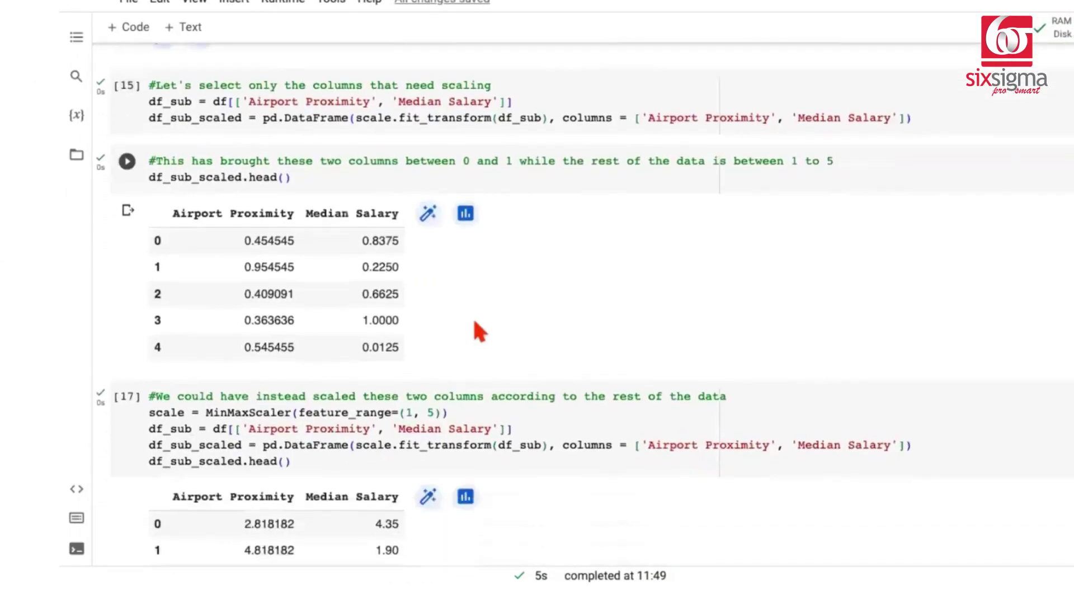
{"action": "scroll", "coordinate": [474, 323], "scroll_direction": "down", "scroll_amount": 2}
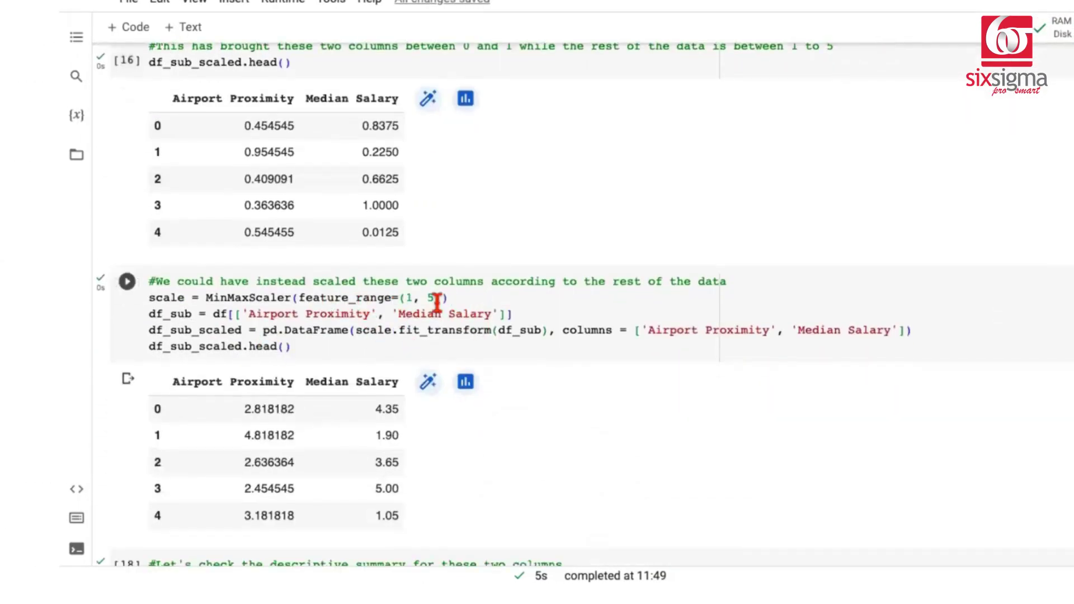
Review the cell that joins the scaled columns into df_treated and bring the KMedoids clustering cell into view.
{"action": "scroll", "coordinate": [437, 305], "scroll_direction": "down", "scroll_amount": 10}
{"action": "scroll", "coordinate": [586, 349], "scroll_direction": "down", "scroll_amount": 3}
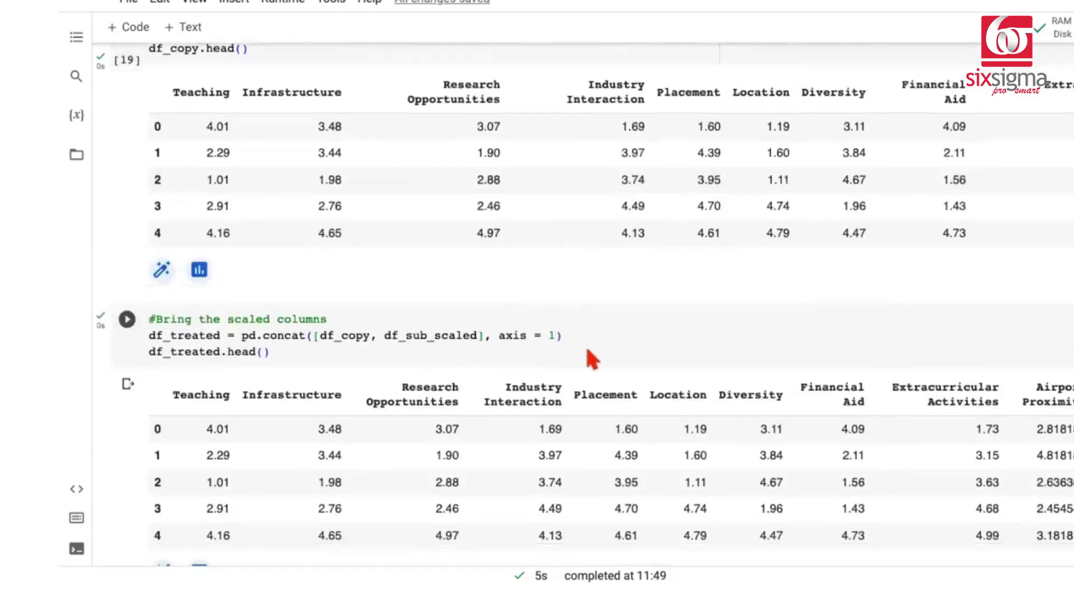
{"action": "scroll", "coordinate": [601, 351], "scroll_direction": "down", "scroll_amount": 1}
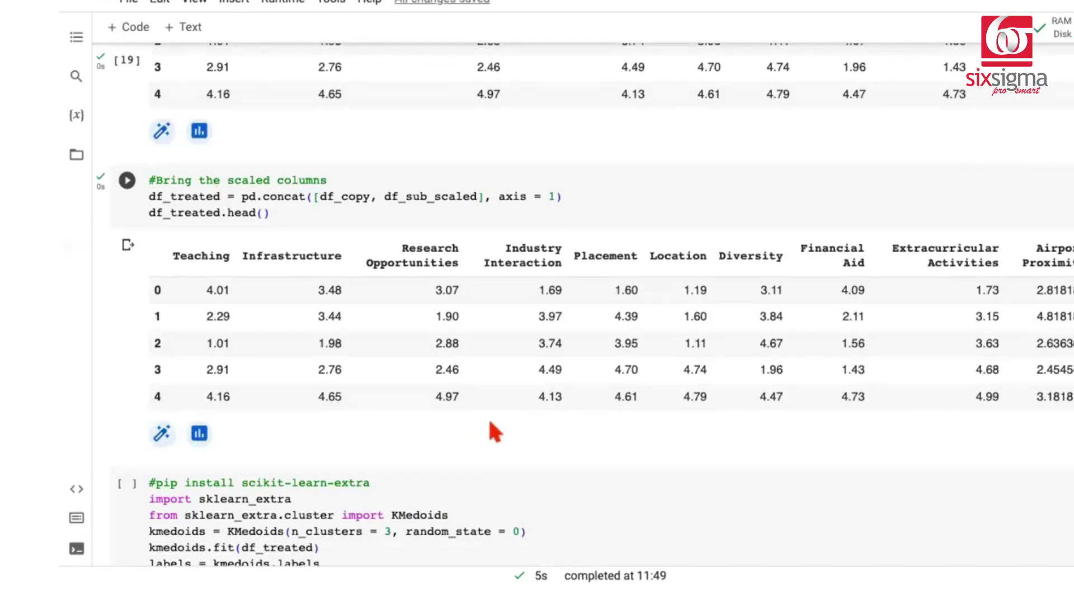
{"action": "scroll", "coordinate": [490, 424], "scroll_direction": "down", "scroll_amount": 1}
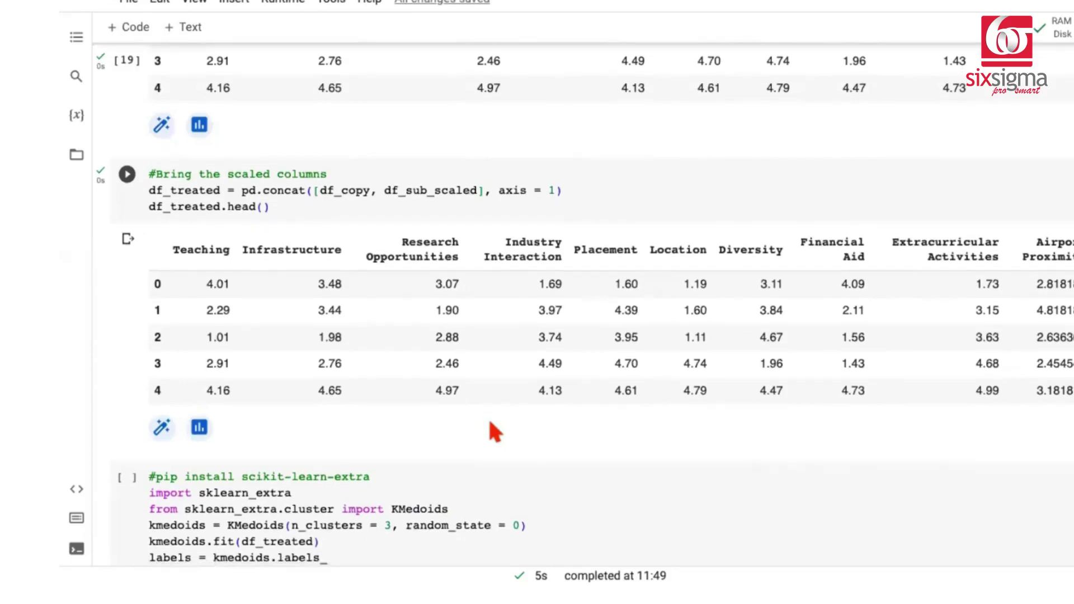
Run the KMedoids cell that fits df_treated with n_clusters = 3 and random_state = 0 and stores the labels.
{"action": "scroll", "coordinate": [489, 423], "scroll_direction": "down", "scroll_amount": 5}
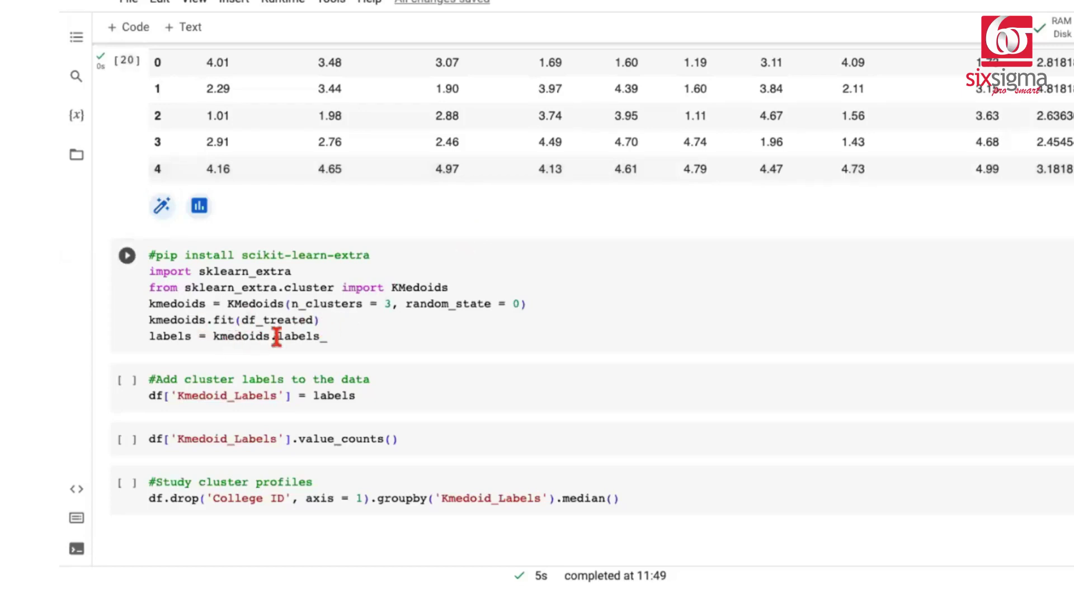
{"action": "left_click", "coordinate": [127, 255]}
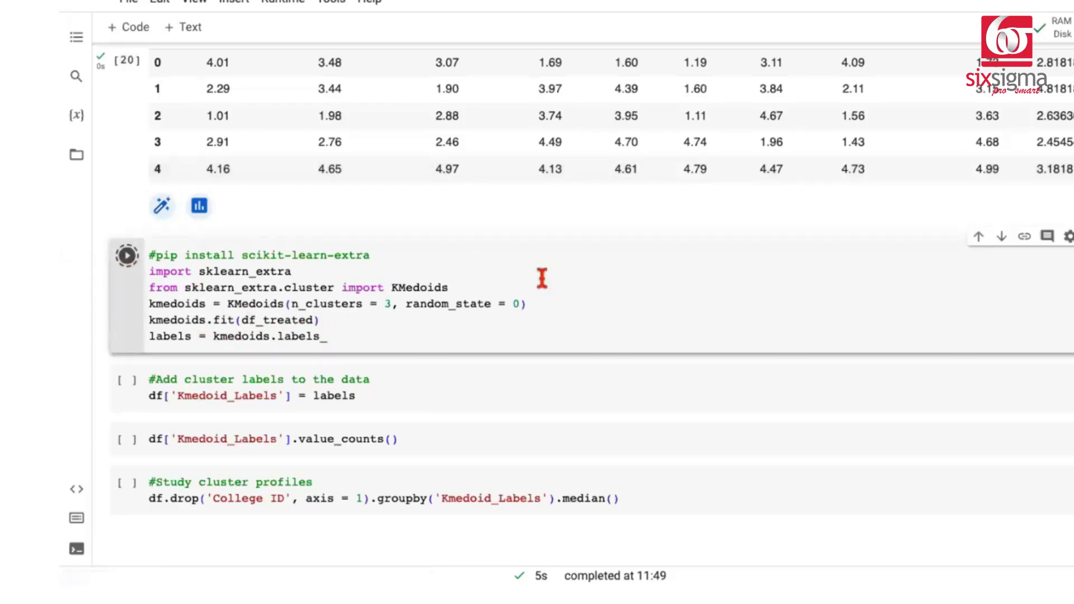
{"action": "scroll", "coordinate": [541, 282], "scroll_direction": "down", "scroll_amount": 1}
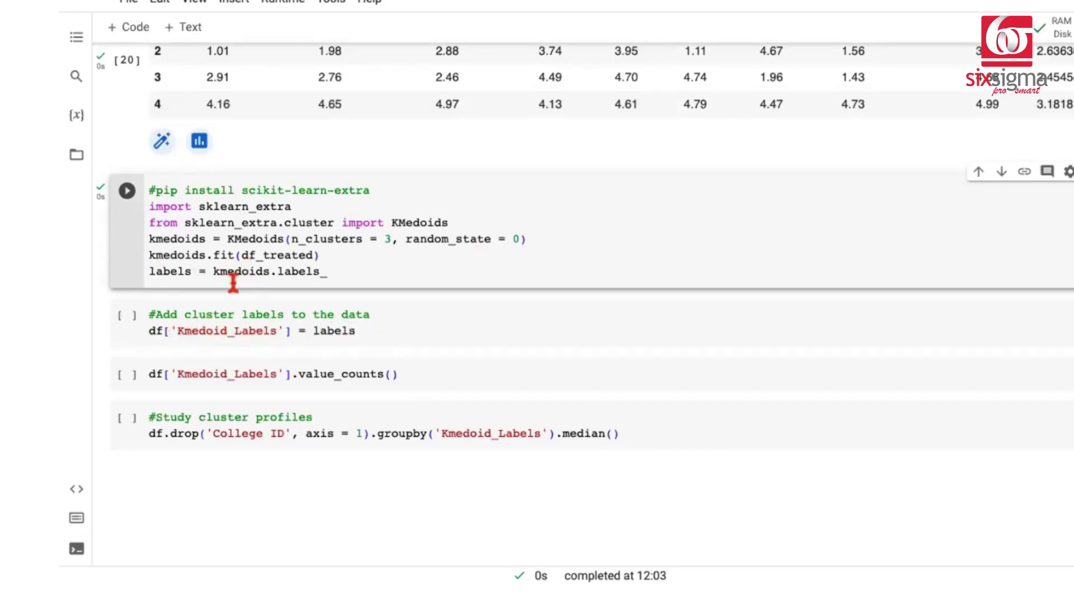
Add the cluster labels to the data as Kmedoid_Labels and count the colleges in each cluster with value_counts().
{"action": "left_click", "coordinate": [127, 314]}
{"action": "scroll", "coordinate": [202, 335], "scroll_direction": "down", "scroll_amount": 1}
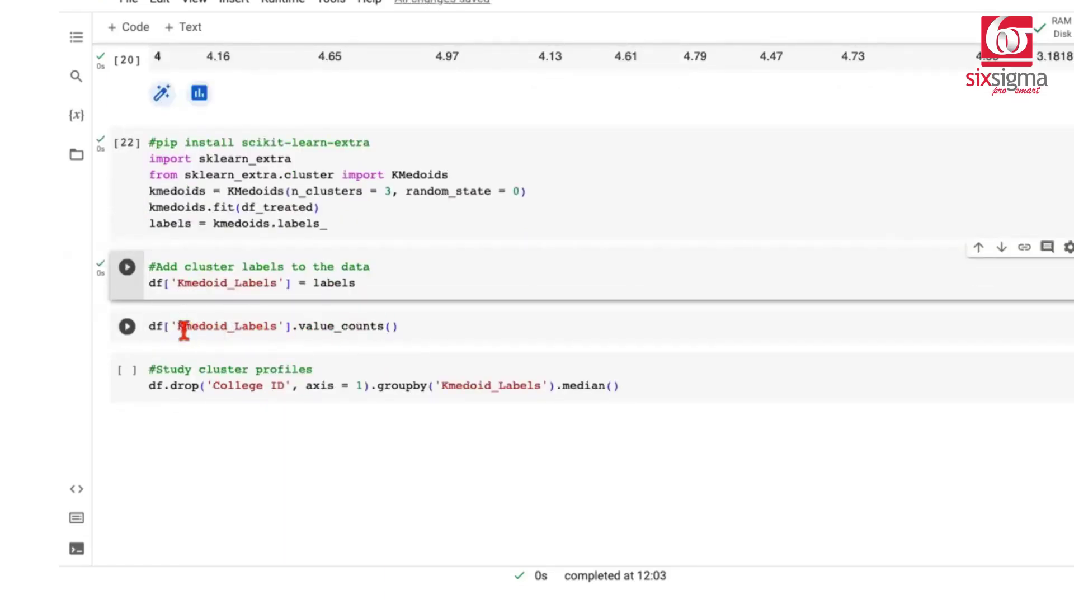
{"action": "left_click", "coordinate": [127, 326]}
{"action": "scroll", "coordinate": [135, 314], "scroll_direction": "down", "scroll_amount": 1}
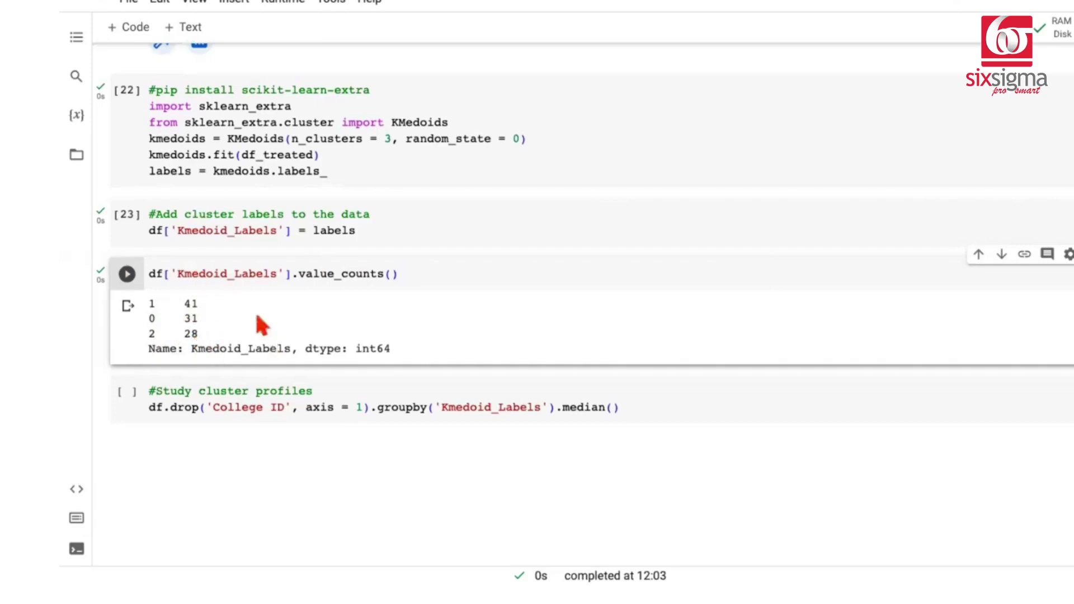
Run the cluster profile cell that drops College ID and takes medians grouped by Kmedoid_Labels, and examine the profiles through Median Salary.
{"action": "scroll", "coordinate": [160, 324], "scroll_direction": "down", "scroll_amount": 2}
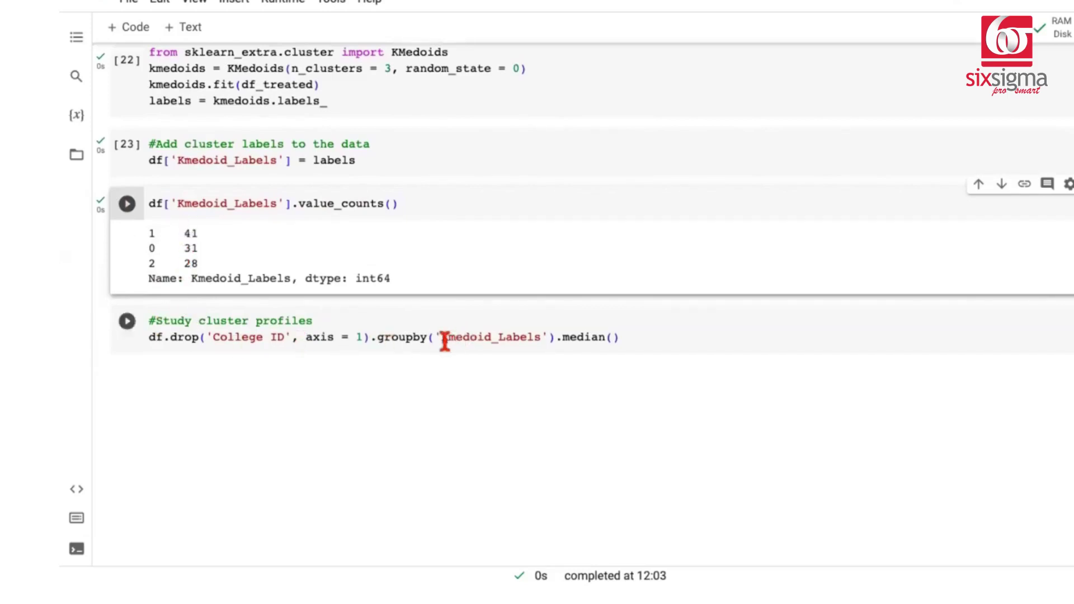
{"action": "left_click", "coordinate": [494, 337]}
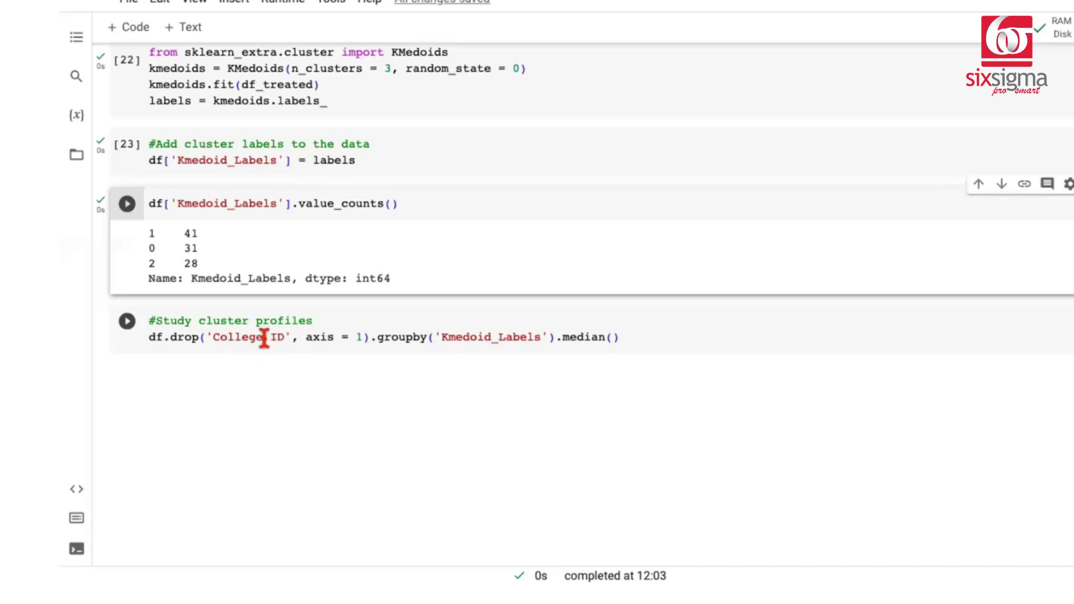
{"action": "left_click", "coordinate": [124, 325]}
{"action": "scroll", "coordinate": [794, 355], "scroll_direction": "down", "scroll_amount": 2}
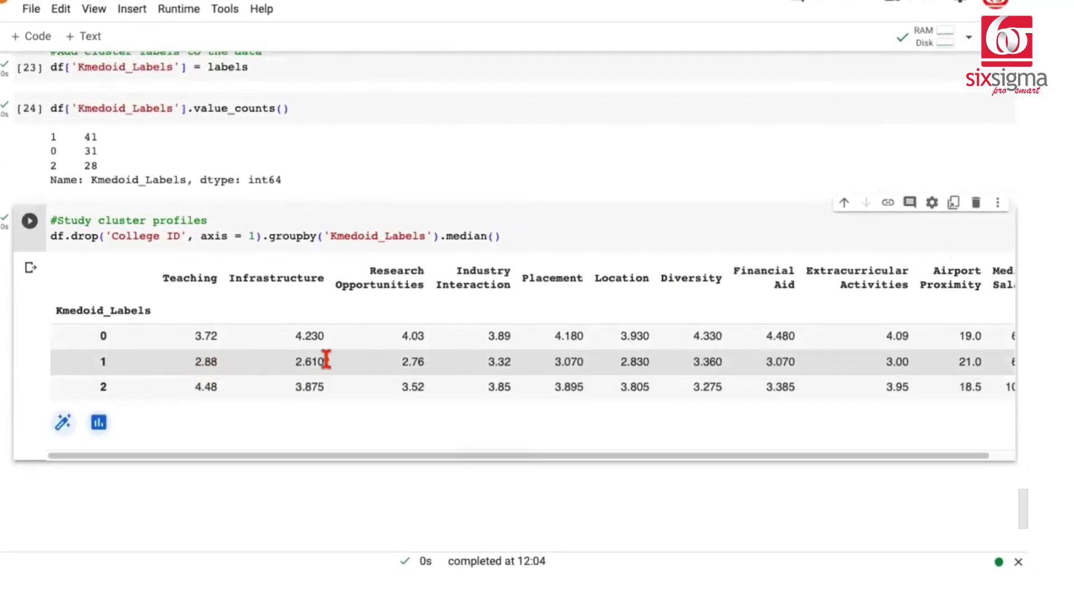
{"action": "scroll", "coordinate": [929, 369], "scroll_direction": "right", "scroll_amount": 1}
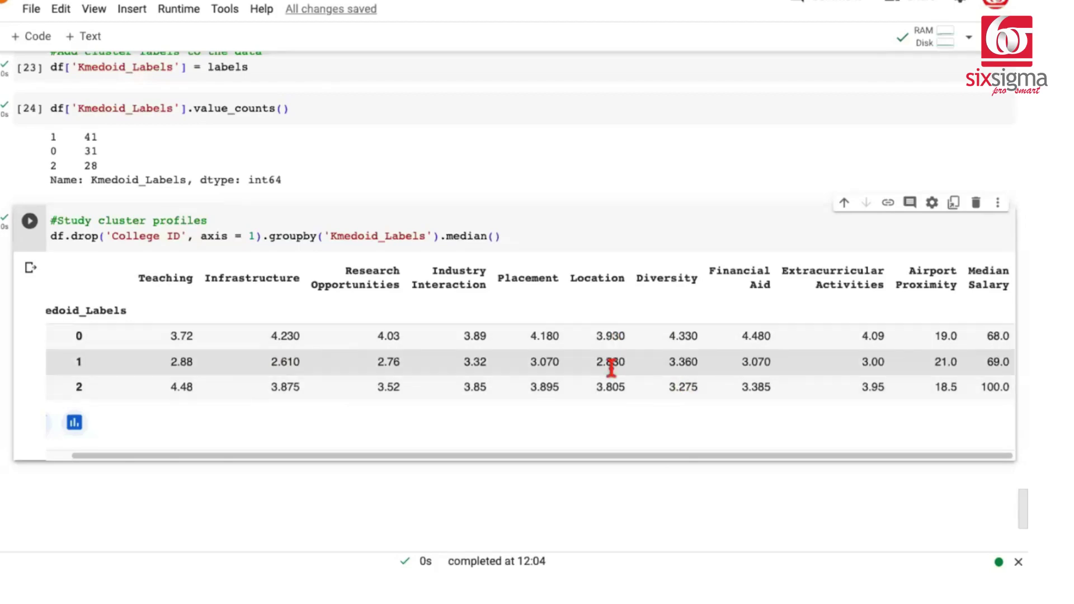
{"action": "scroll", "coordinate": [210, 263], "scroll_direction": "up", "scroll_amount": 3}
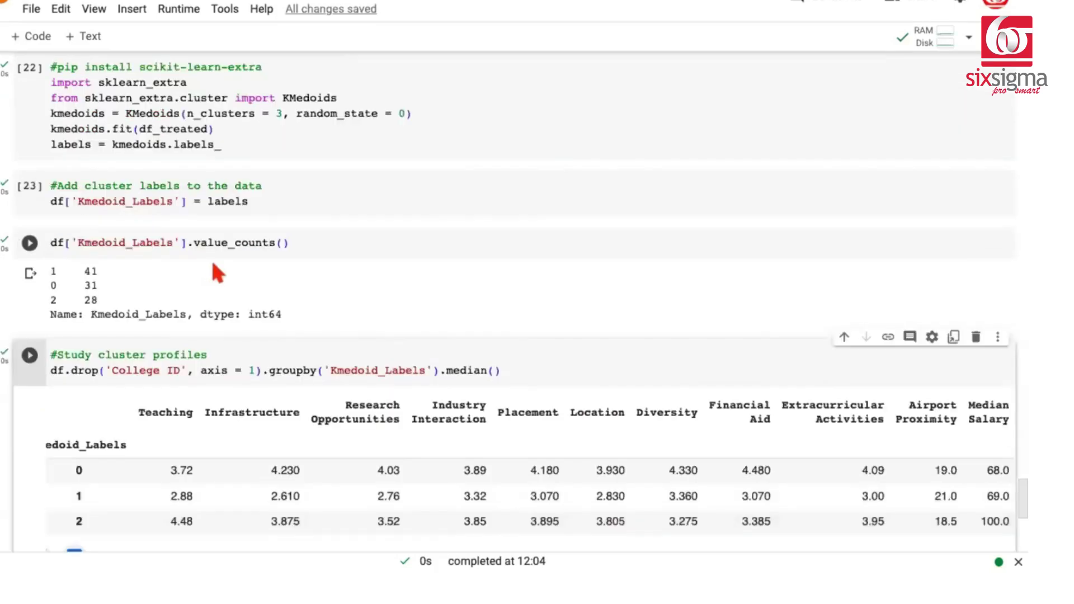